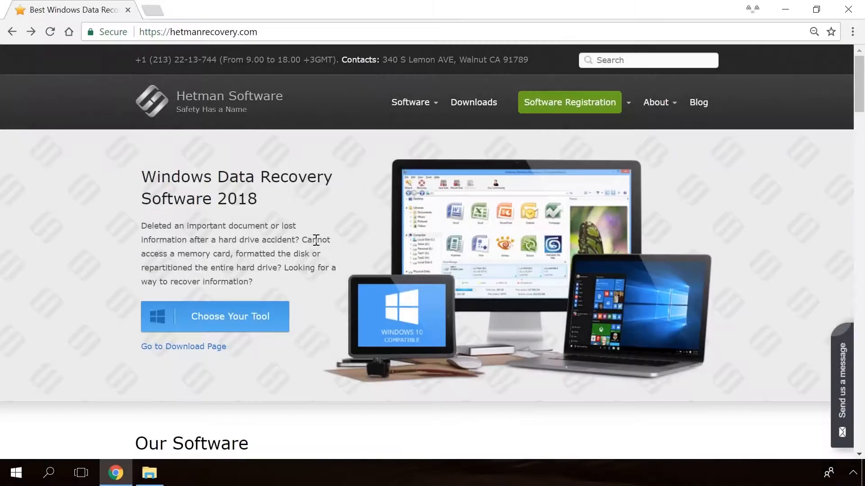
# Open the Partition Recovery 2.8 product page on the Hetman Software site and start its free download.
pyautogui.scroll(-20, 316, 239)
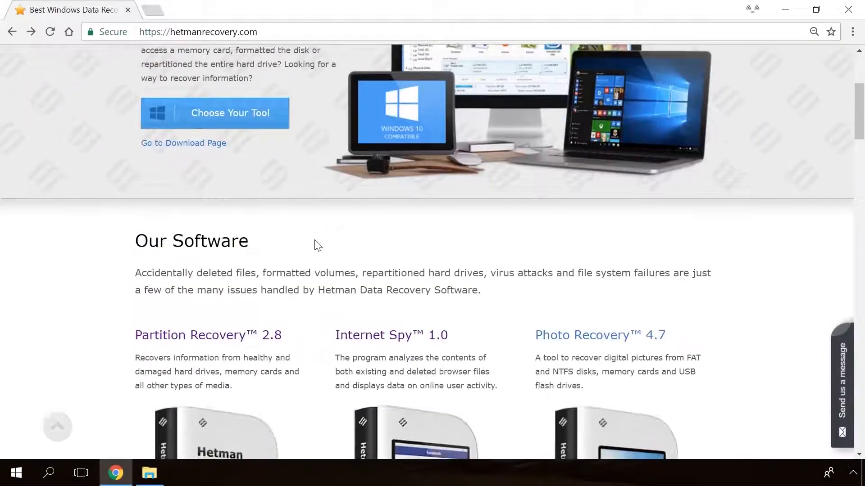
pyautogui.scroll(15, 317, 245)
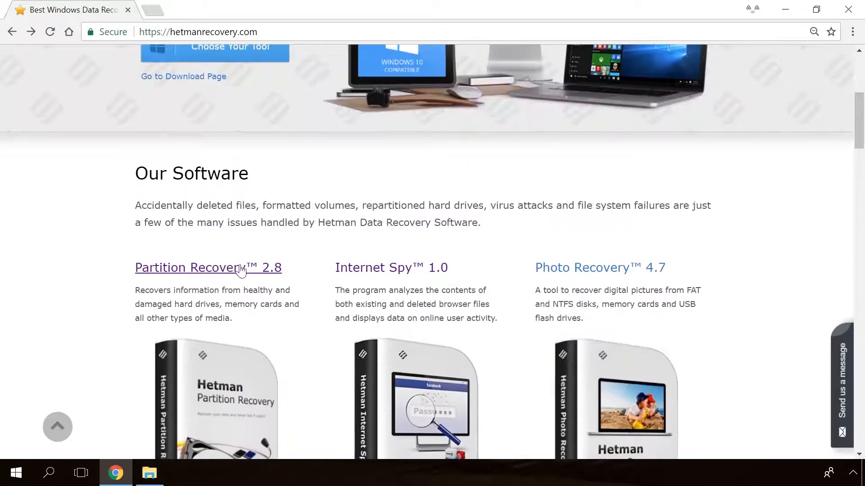
pyautogui.click(241, 269)
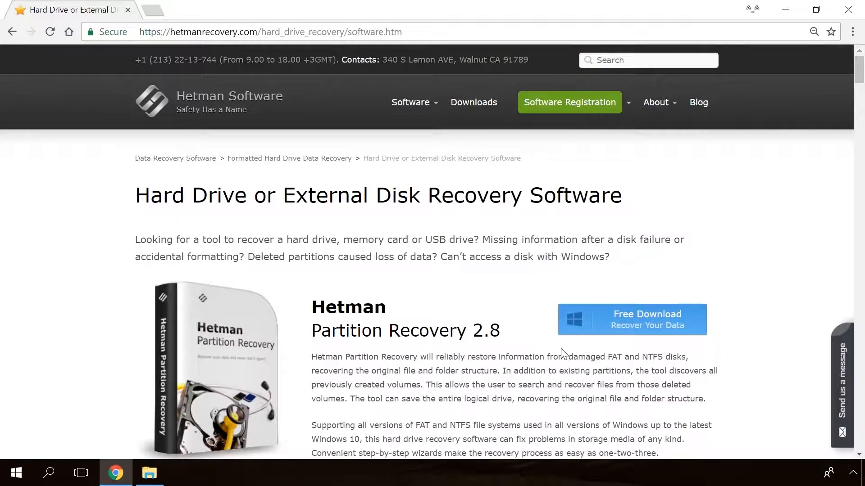
pyautogui.click(624, 322)
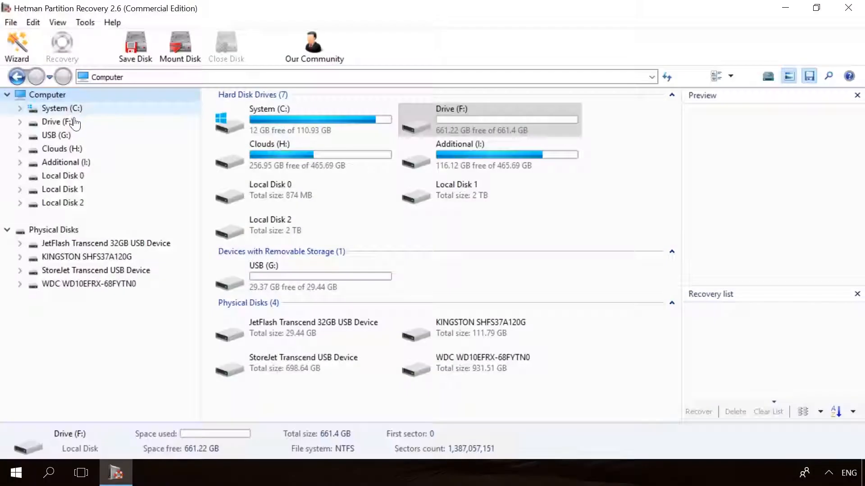
# Run a fast scan of Drive (F:) in Hetman Partition Recovery and close the analysis wizard.
pyautogui.doubleClick(76, 126)
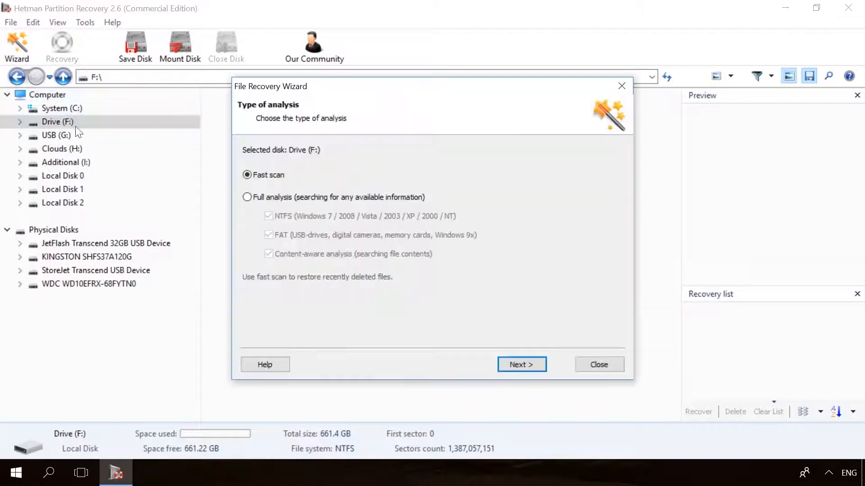
pyautogui.click(538, 364)
pyautogui.click(540, 364)
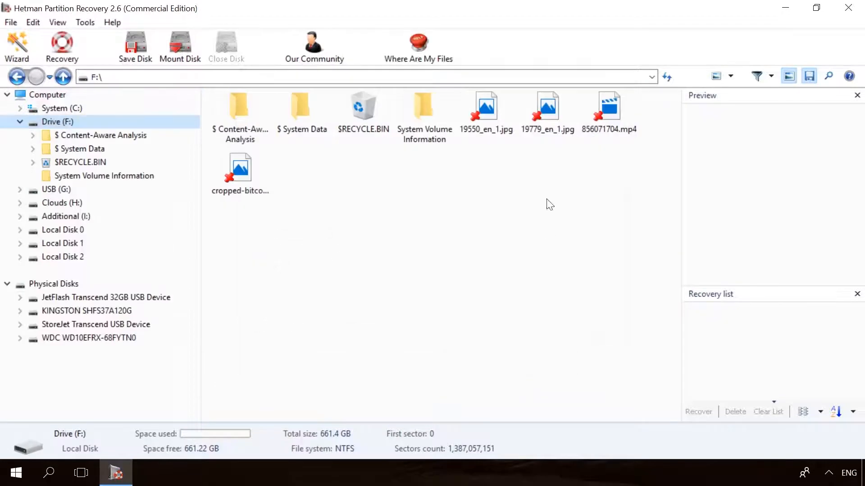
# Preview the deleted files 19779_en_1.jpg and 856071704.mp4 on Drive (F:), and start recovering the video.
pyautogui.click(540, 119)
pyautogui.click(619, 104)
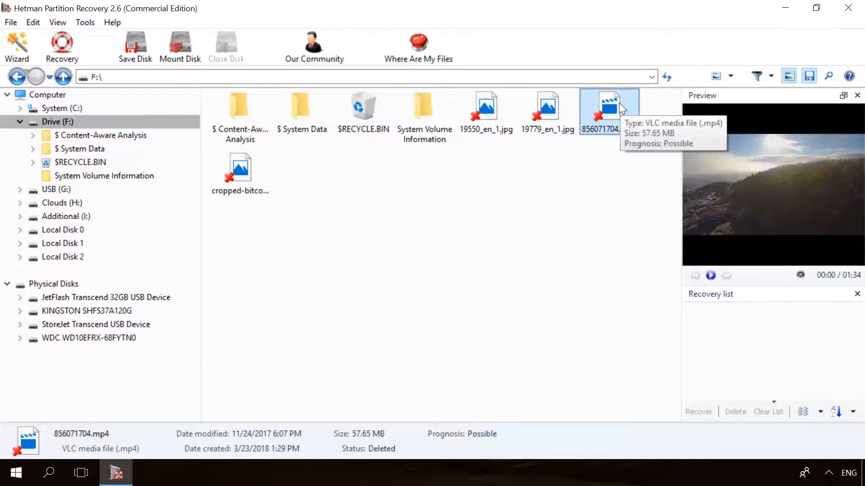
pyautogui.click(65, 43)
pyautogui.click(509, 364)
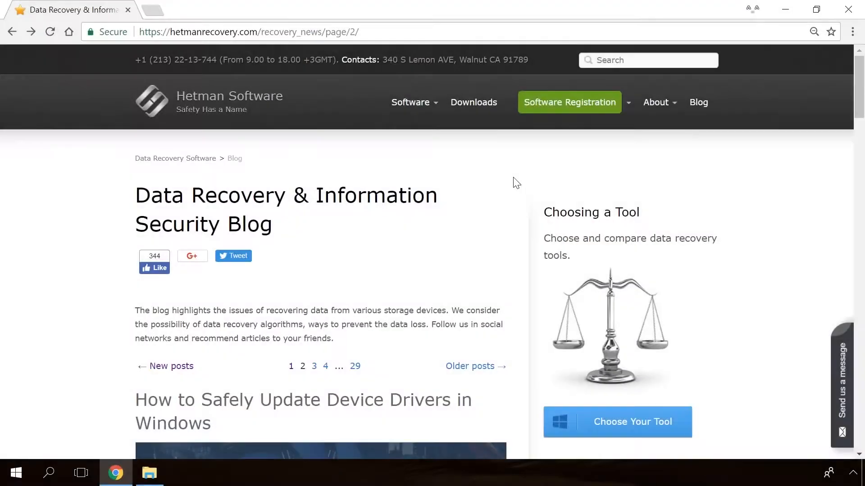
# Browse the Hetman blog in the web browser and open the article on fixing the error "Windows Detected a Hard Disk Problem".
pyautogui.scroll(-3, 516, 182)
pyautogui.scroll(-15, 516, 183)
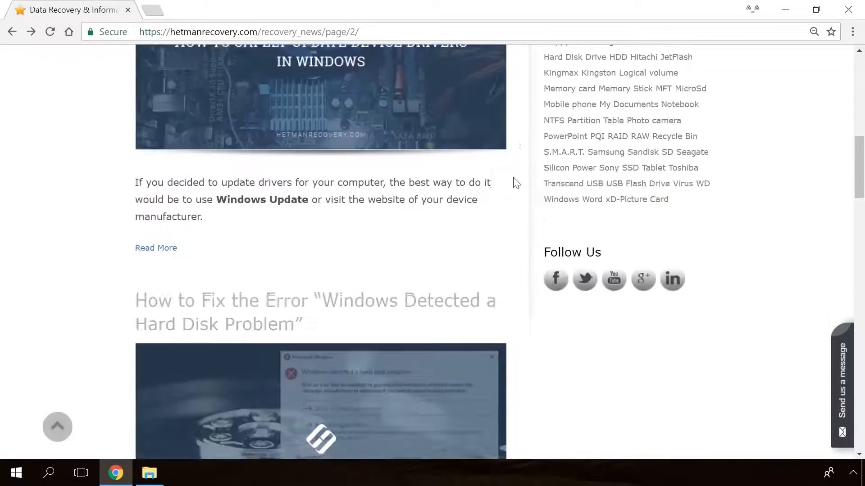
pyautogui.scroll(-13, 516, 183)
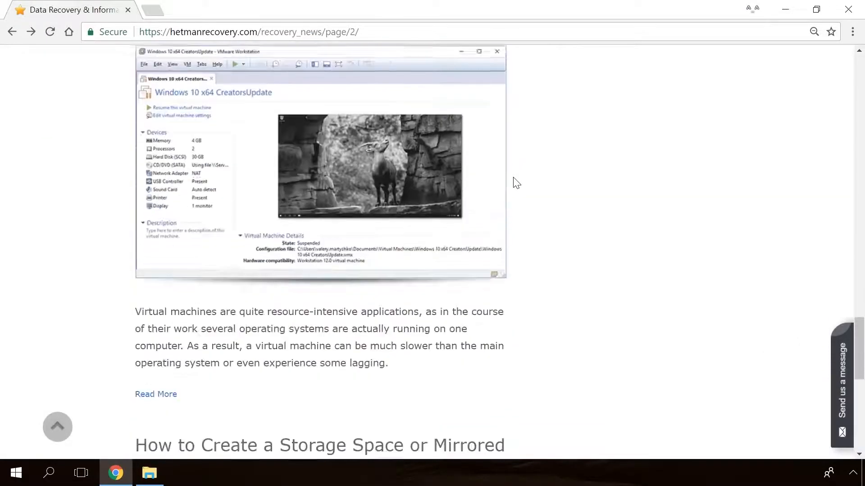
pyautogui.scroll(20, 516, 183)
pyautogui.scroll(10, 516, 182)
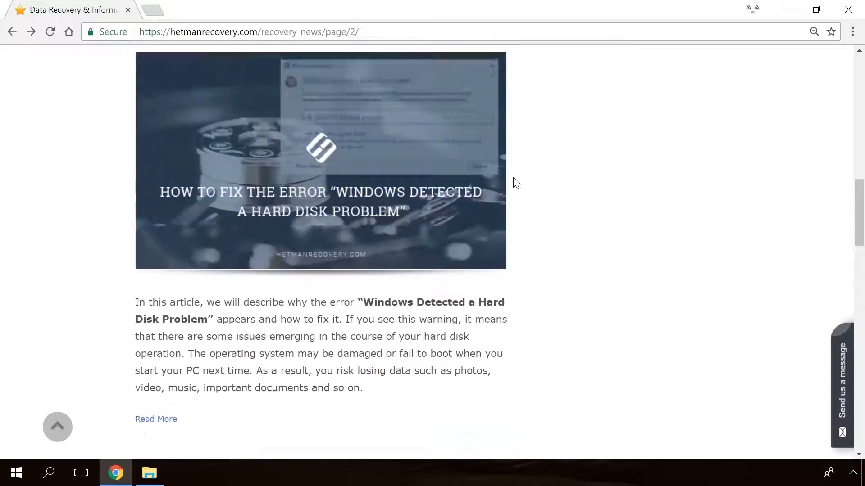
pyautogui.click(328, 243)
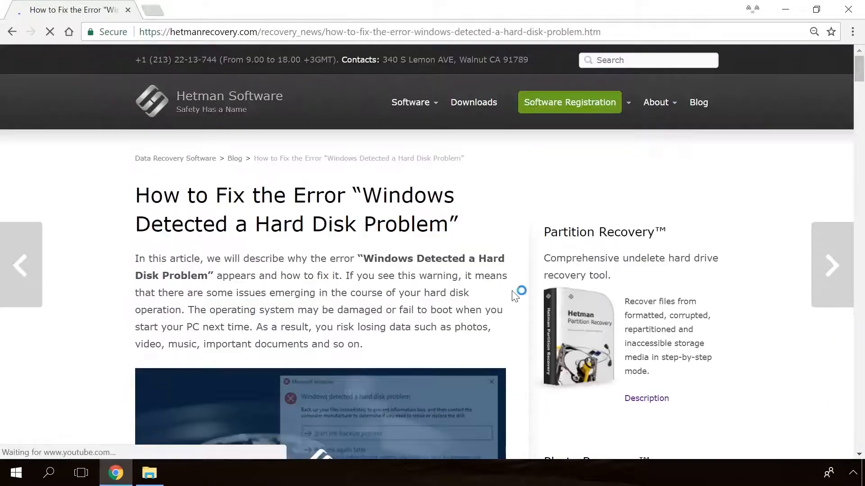
# Look through the article, open the site's message form and write "Hello".
pyautogui.scroll(-20, 516, 293)
pyautogui.scroll(-18, 516, 295)
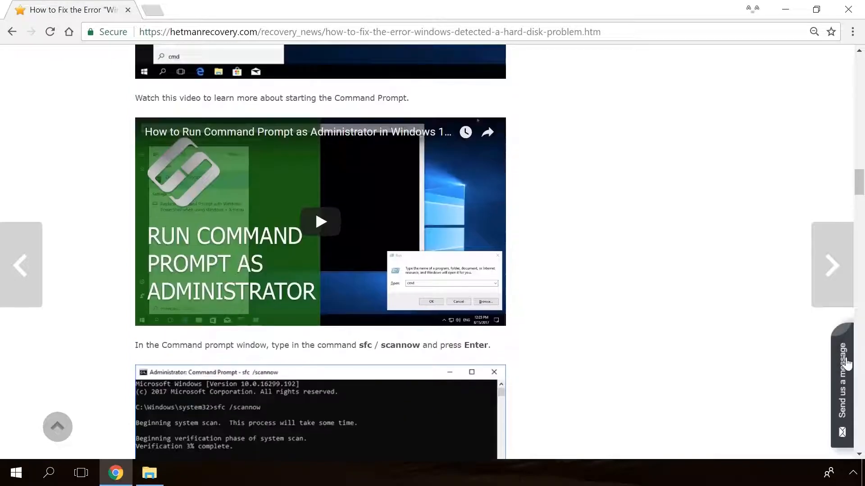
pyautogui.click(842, 359)
pyautogui.write('Hello')
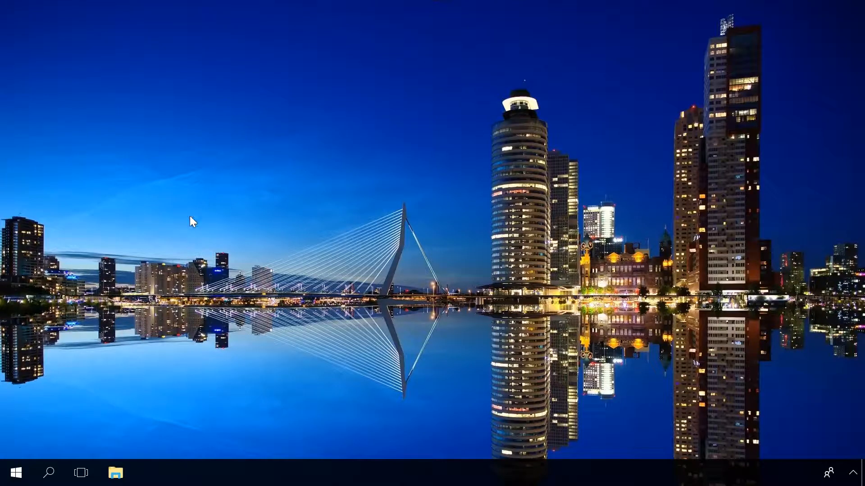
# Open Command Prompt as administrator and check the TRIM status with "fsutil behavior query disabledeletenotify".
pyautogui.click(58, 480)
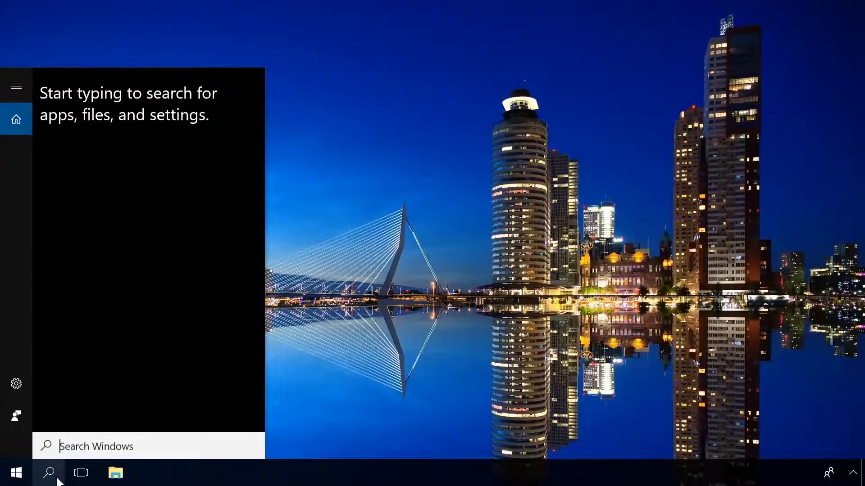
pyautogui.write('cmd')
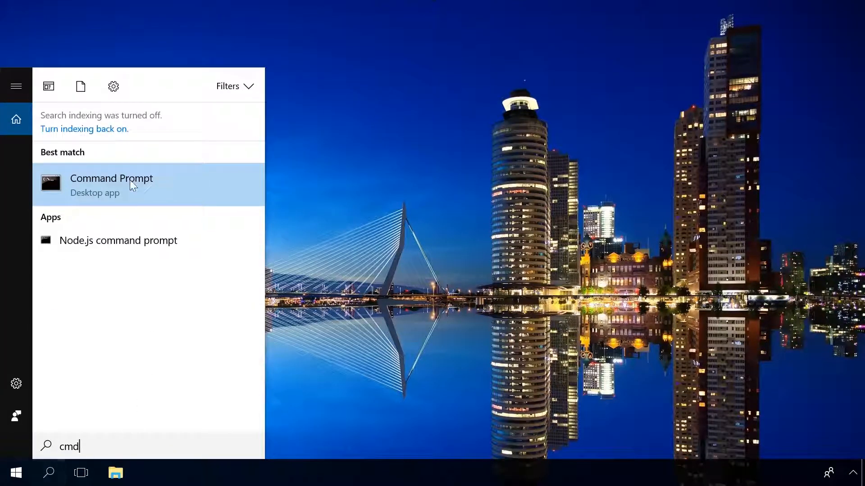
pyautogui.rightClick(130, 179)
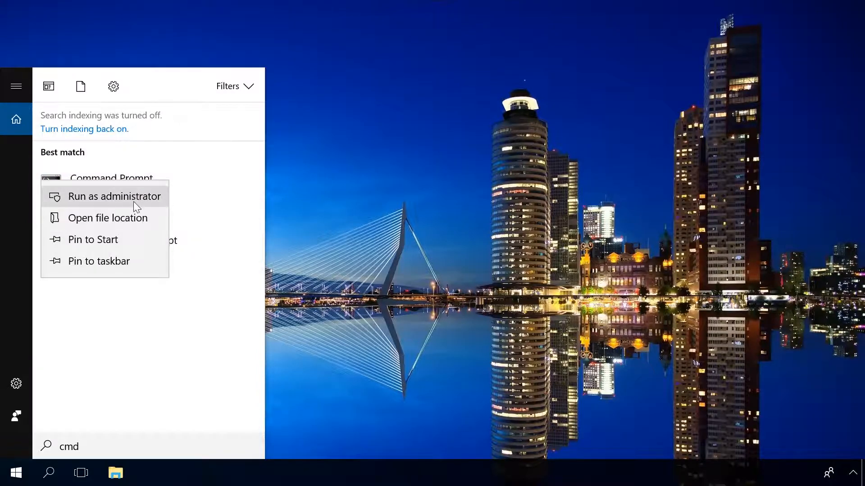
pyautogui.click(133, 201)
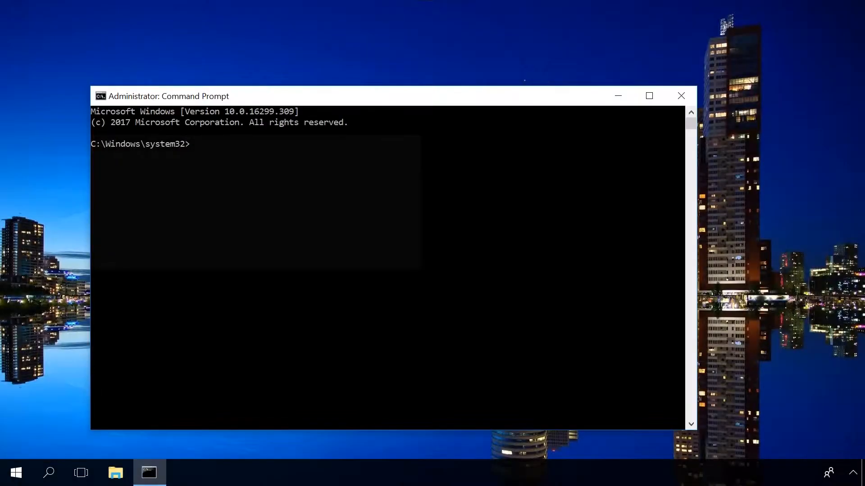
pyautogui.write('fsutil behavior query disabledeletenotify')
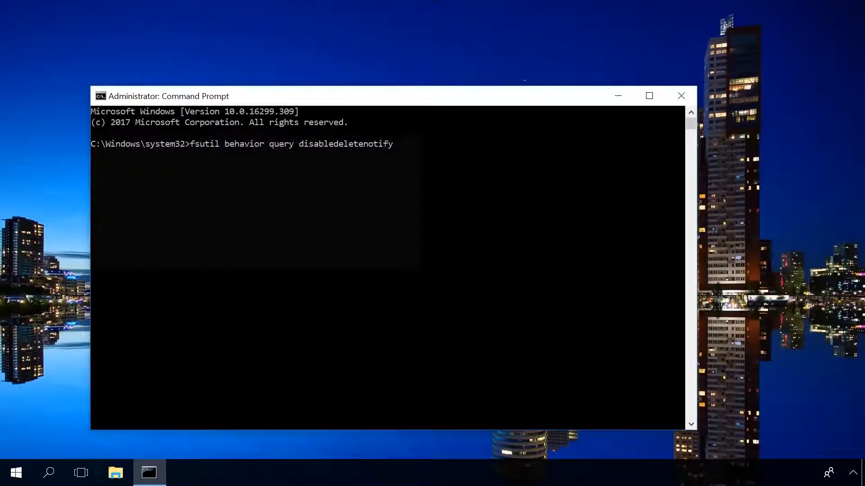
pyautogui.press('Return')
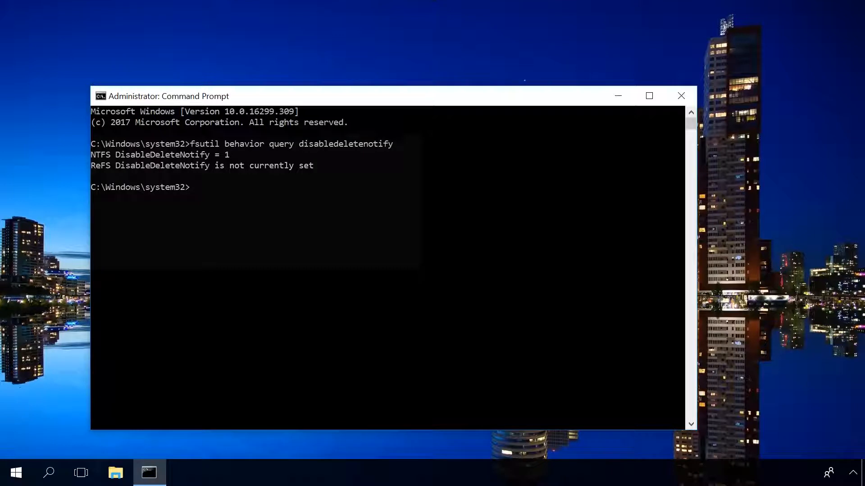
# Run "fsutil behavior set disabledeletenotify 0" to enable TRIM, followed by "fsutil behavior set disabledeletenotify 1" to disable it.
pyautogui.write('fsutil behavior set disabledeletenotify 0')
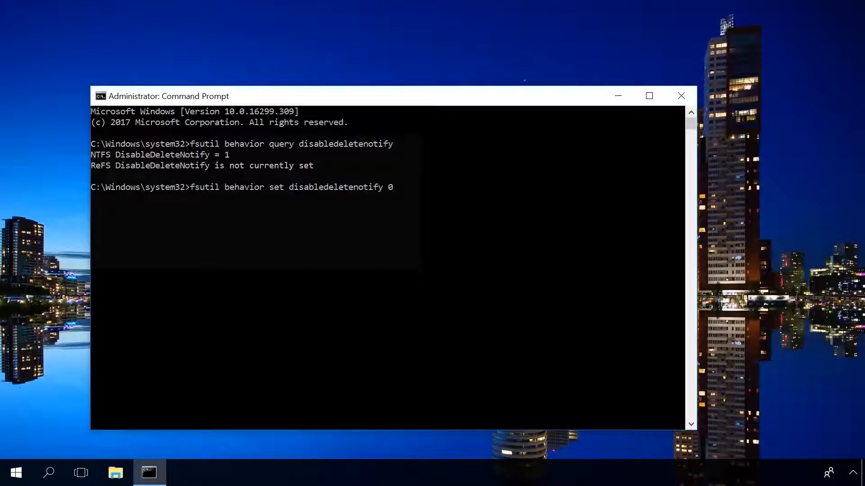
pyautogui.press('Return')
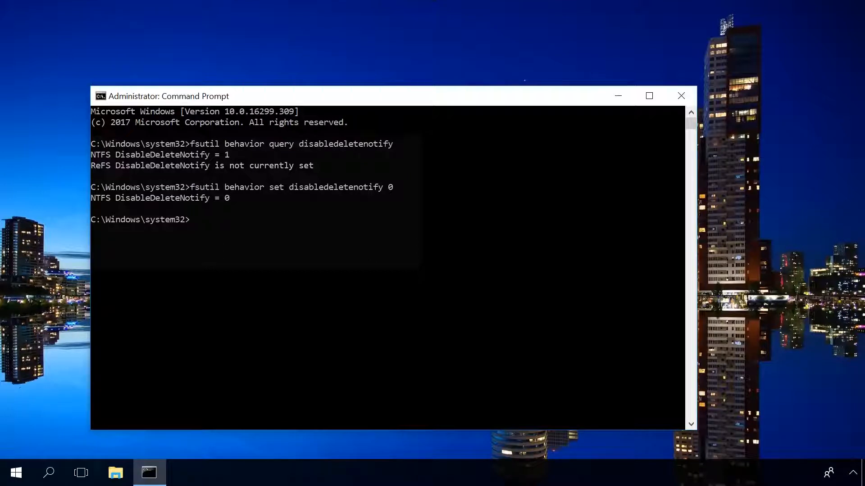
pyautogui.write('fsutil behavior set disabledeletenotify 1')
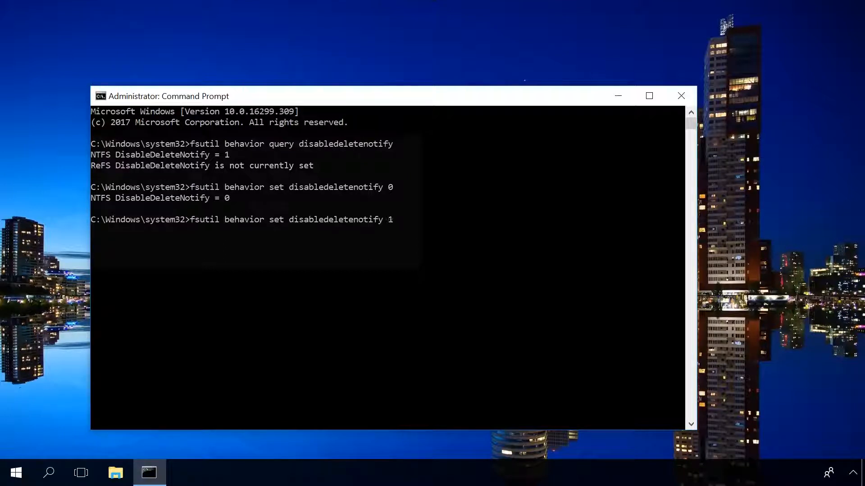
pyautogui.press('Return')
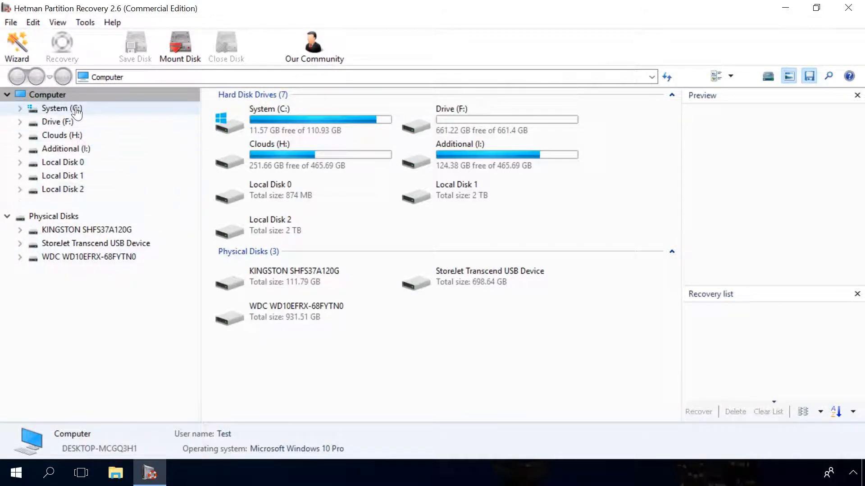
# Switch to Hetman Partition Recovery, run a fast scan of System (C:) and finish the analysis wizard.
pyautogui.doubleClick(78, 110)
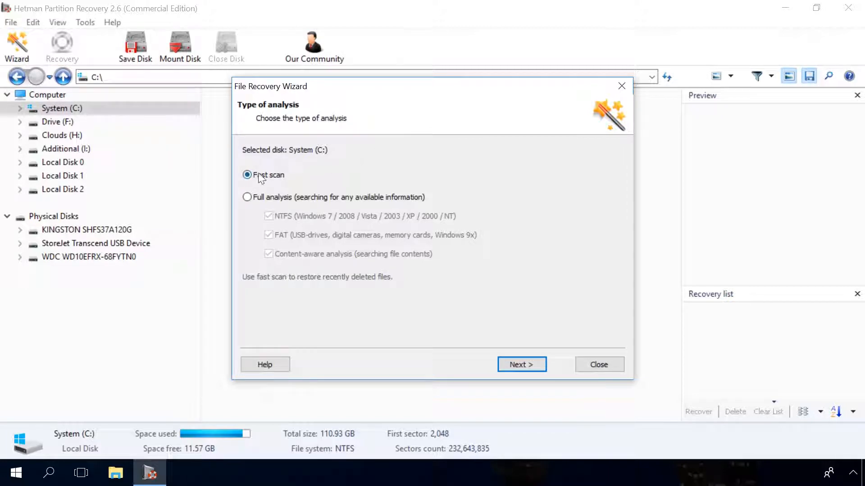
pyautogui.click(259, 198)
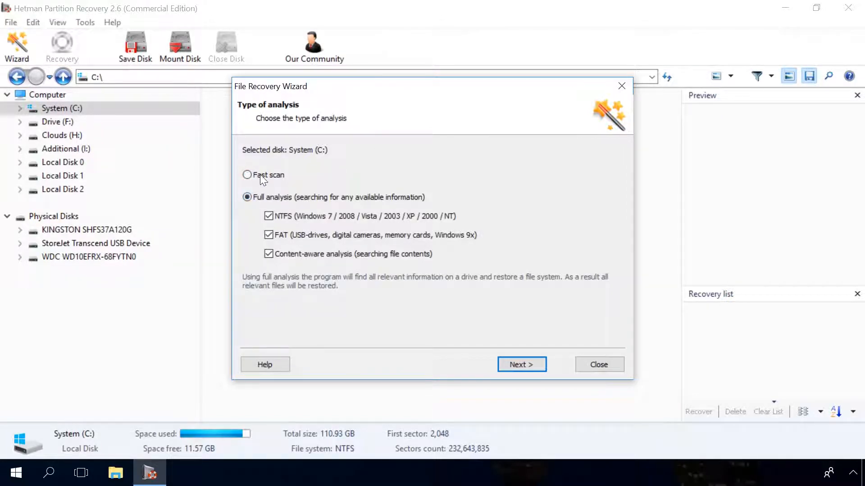
pyautogui.click(260, 174)
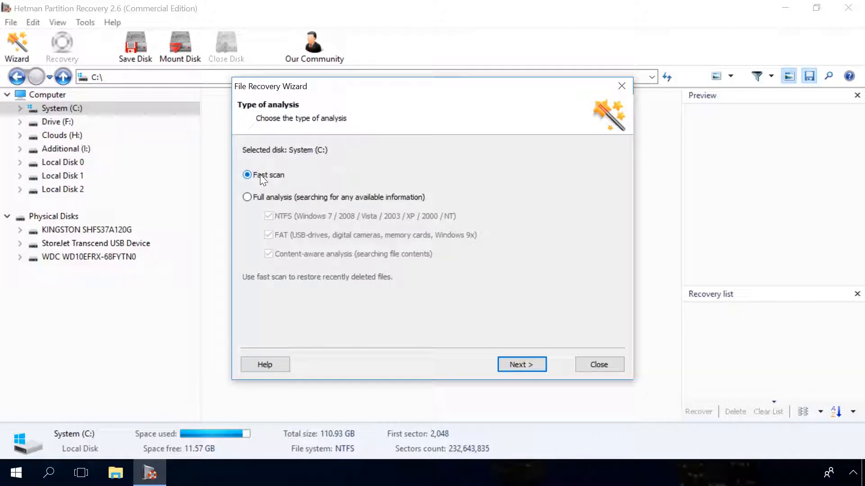
pyautogui.click(514, 364)
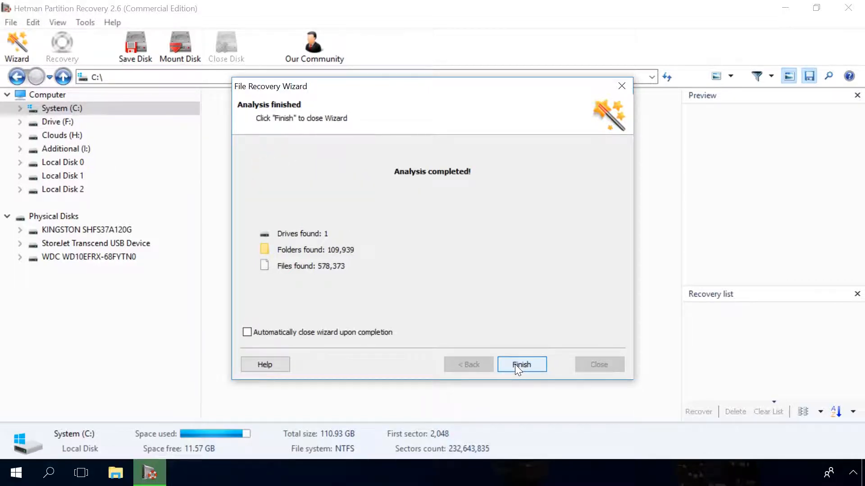
pyautogui.click(514, 364)
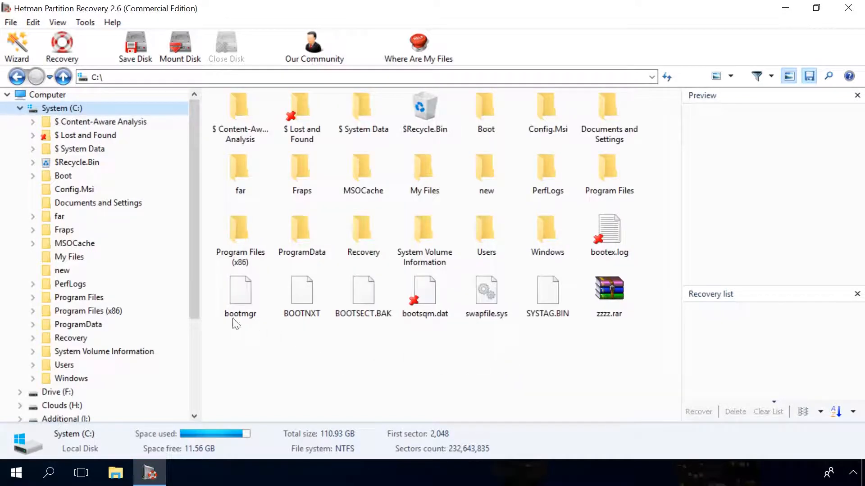
# Open the My Files folder on System (C:) and preview 19277_en_1.jpg, Microsoft Word.docx, 02 - Valleys Of Neptune.mp3 and Archive.rar.
pyautogui.click(80, 260)
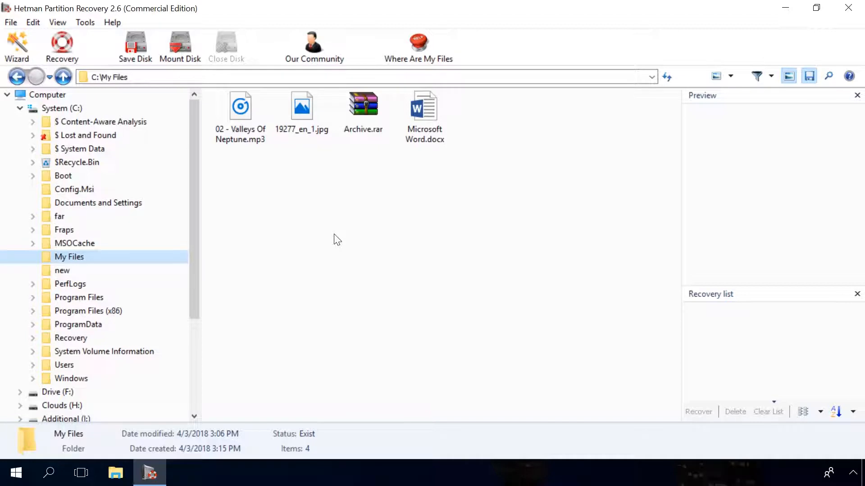
pyautogui.click(305, 119)
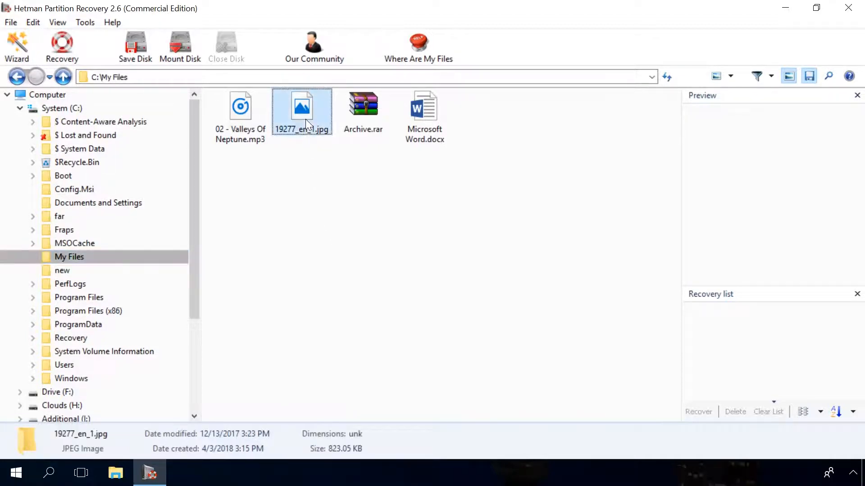
pyautogui.click(433, 118)
pyautogui.click(238, 123)
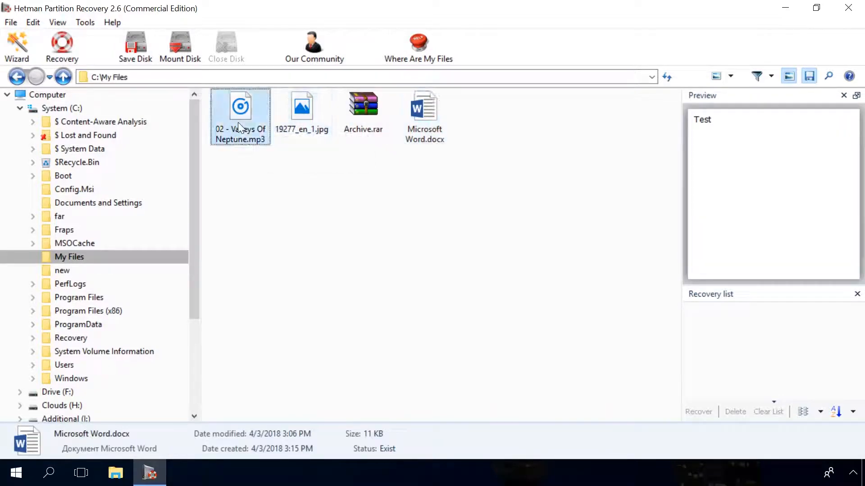
pyautogui.click(367, 112)
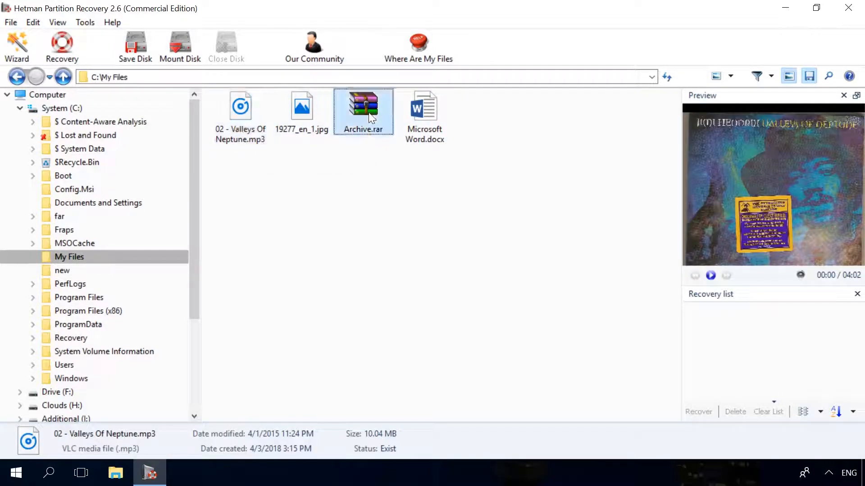
pyautogui.click(422, 199)
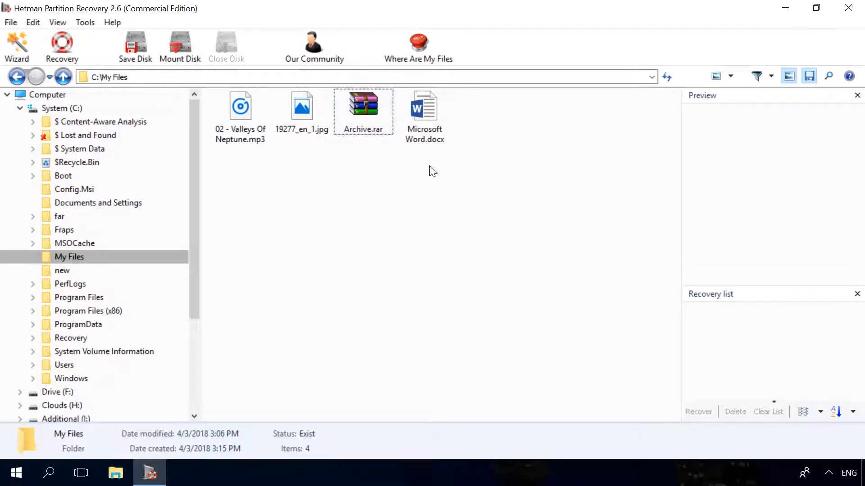
# Open the Where Are My Files guide.
pyautogui.click(417, 58)
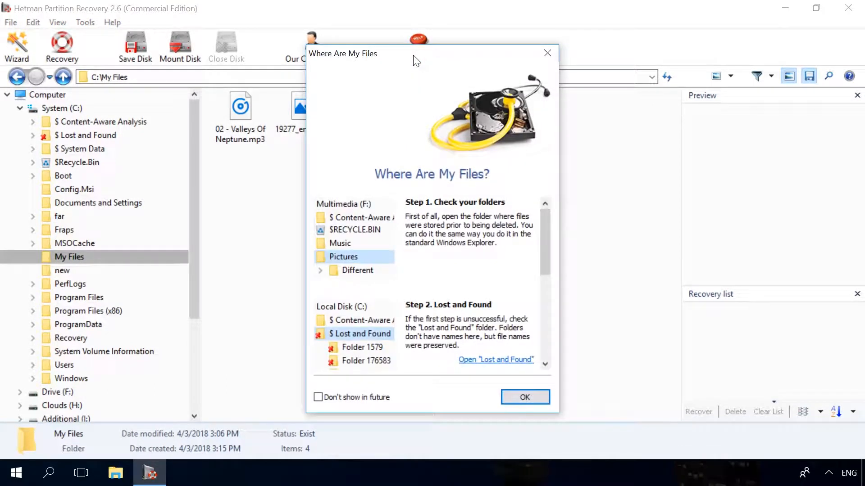
# Read through the steps of the Where Are My Files guide and close it.
pyautogui.moveTo(542, 228)
pyautogui.mouseDown()
pyautogui.moveTo(542, 326)
pyautogui.moveTo(542, 243)
pyautogui.mouseUp()
pyautogui.click(554, 53)
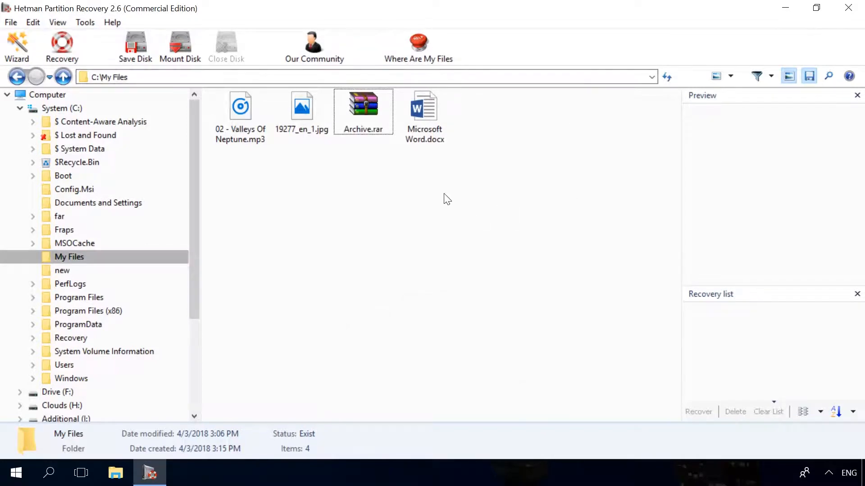
# Recover the My Files folder to hard disk at C:\Users\Test\Desktop\recovery, accepting the same-disk warning, and finish the wizard.
pyautogui.click(86, 263)
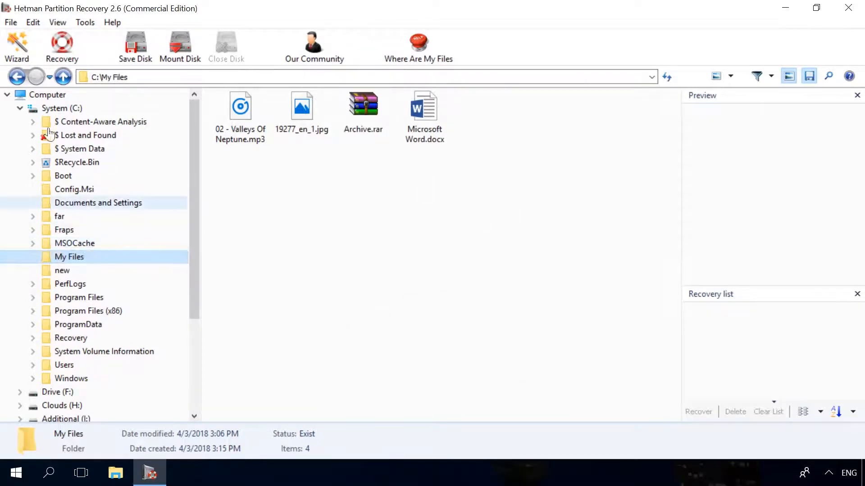
pyautogui.click(59, 42)
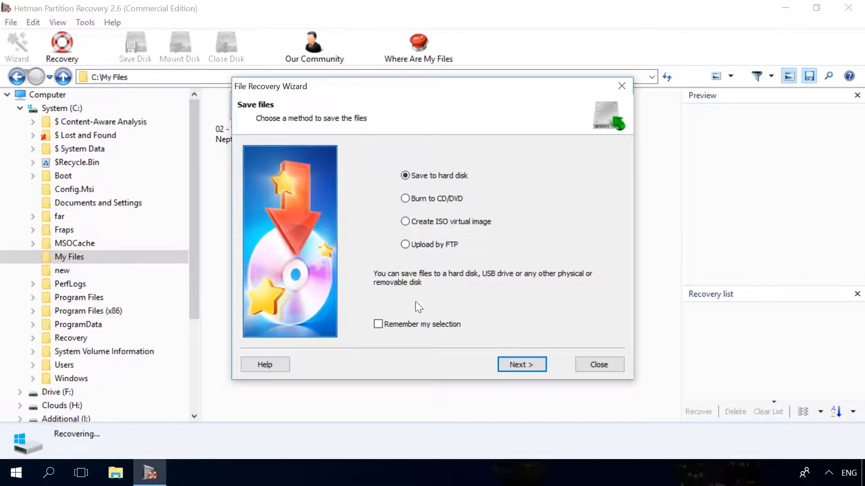
pyautogui.click(518, 364)
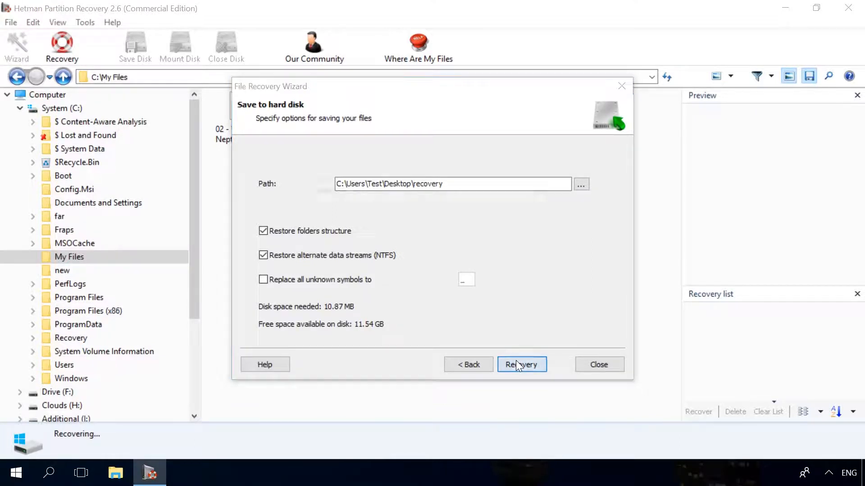
pyautogui.click(515, 363)
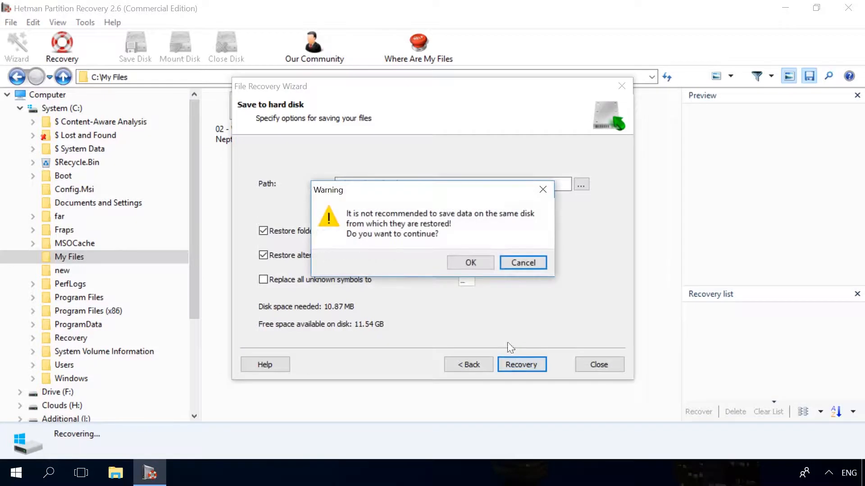
pyautogui.click(467, 262)
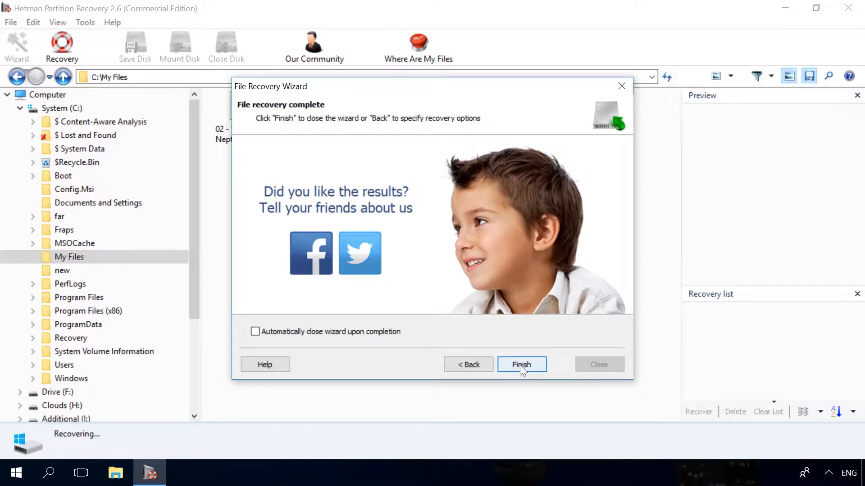
pyautogui.click(521, 364)
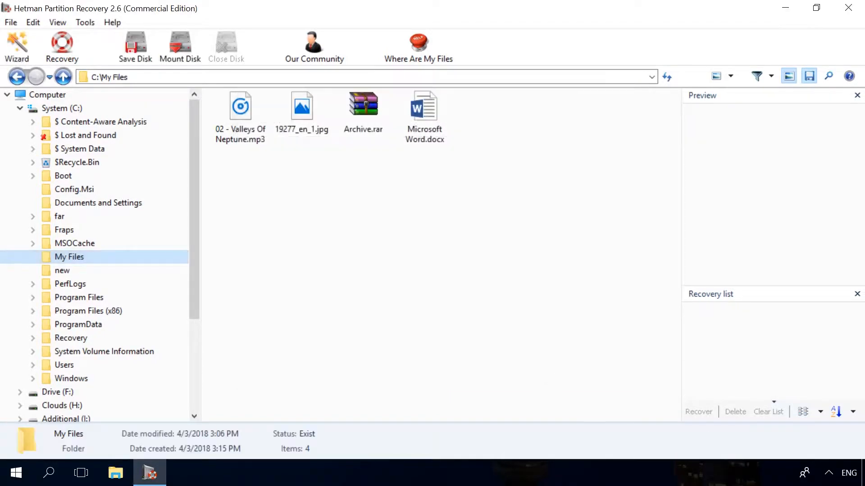
# Check the recovered files in the My Files subfolder of the desktop's recovery folder and close the folder window.
pyautogui.press('super+d')
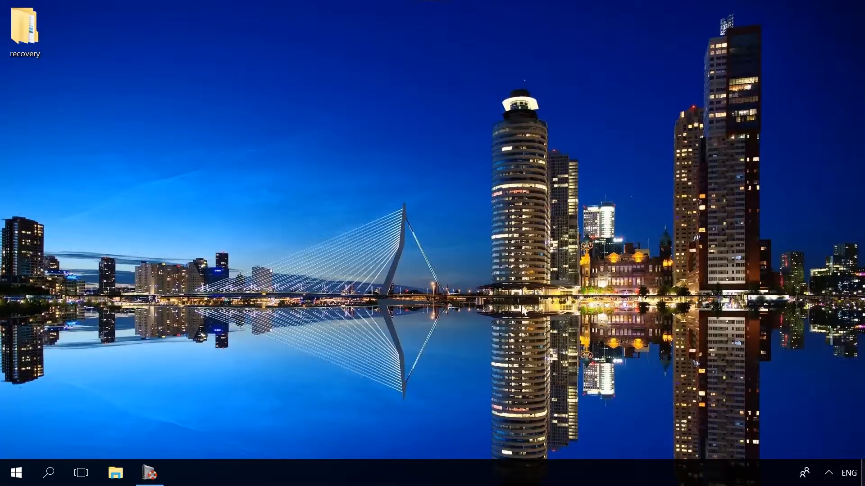
pyautogui.doubleClick(28, 25)
pyautogui.doubleClick(137, 100)
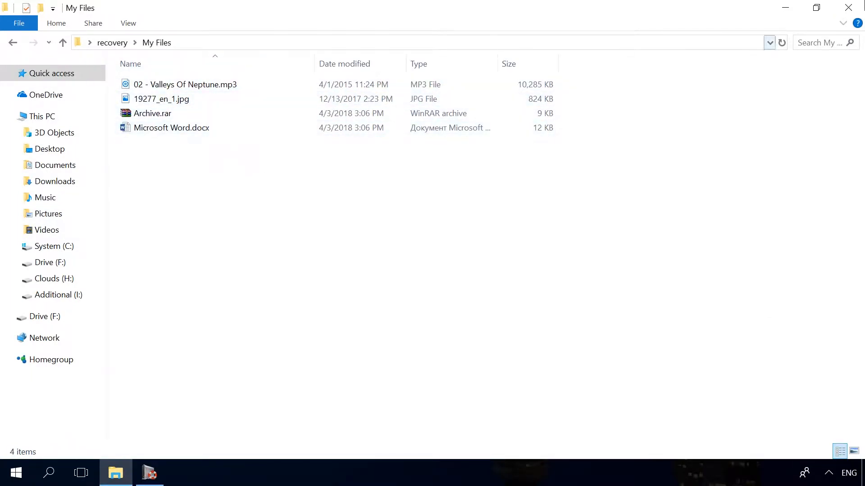
pyautogui.click(848, 7)
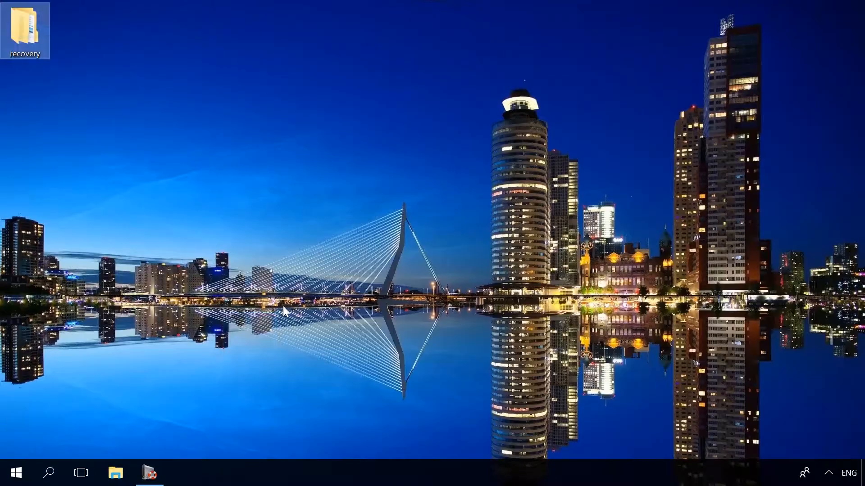
# Switch back to Hetman Partition Recovery and re-analyse System (C:) with a full analysis covering NTFS, FAT and content-aware analysis.
pyautogui.click(151, 473)
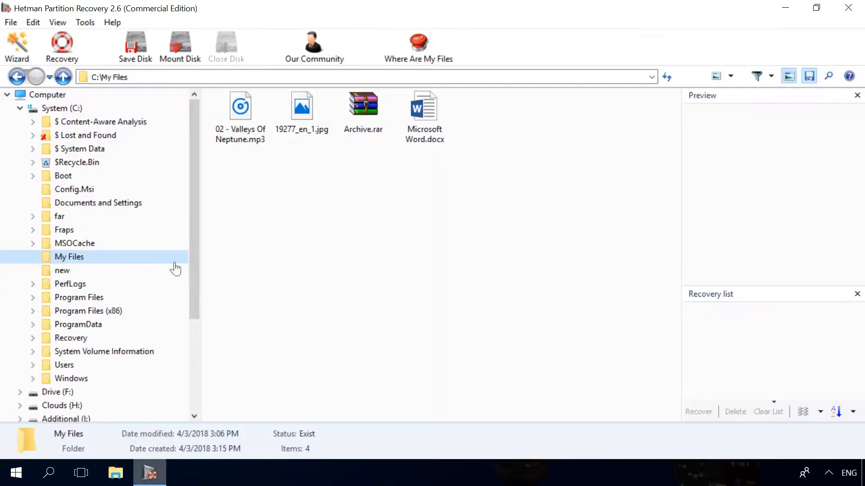
pyautogui.click(56, 109)
pyautogui.rightClick(56, 109)
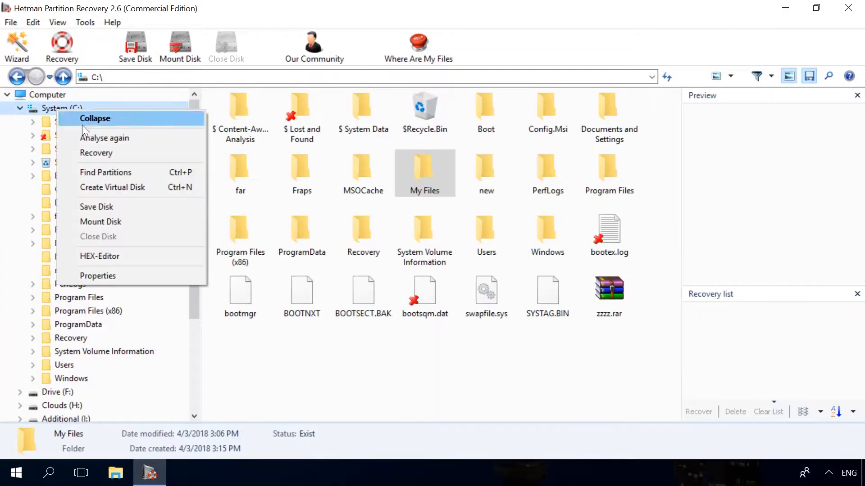
pyautogui.click(104, 138)
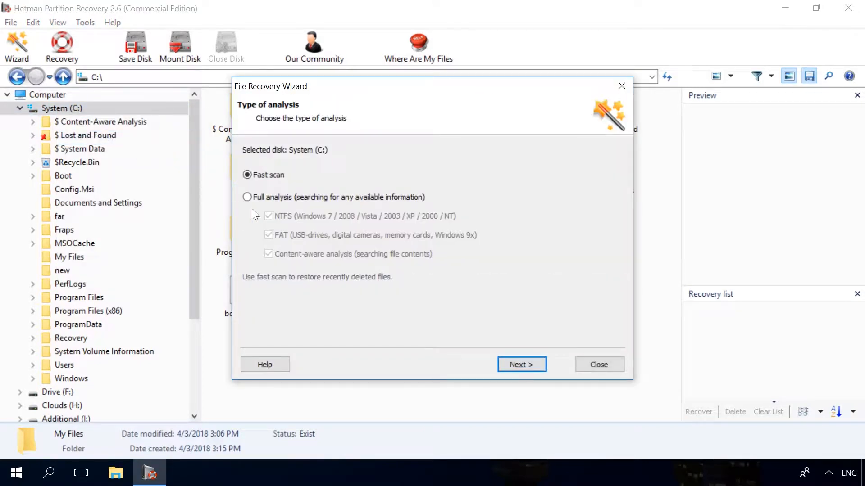
pyautogui.click(266, 198)
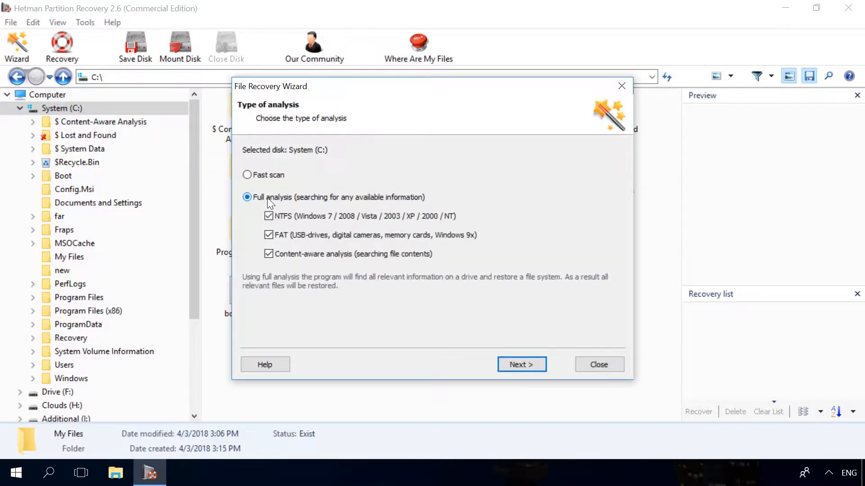
pyautogui.click(527, 361)
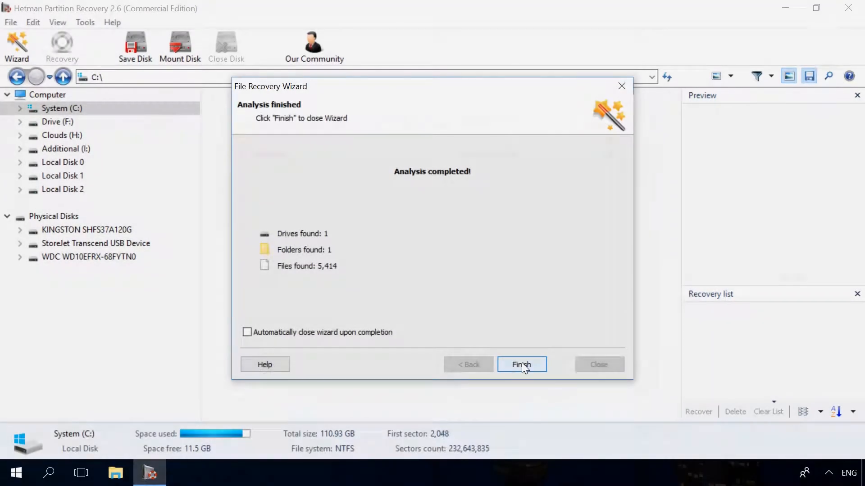
pyautogui.click(521, 363)
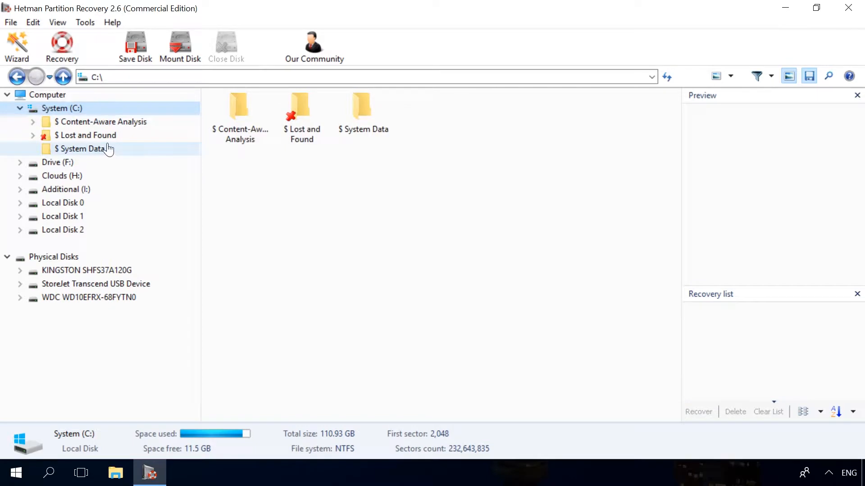
# Open the $ Content-Aware Analysis folder on System (C:).
pyautogui.doubleClick(92, 121)
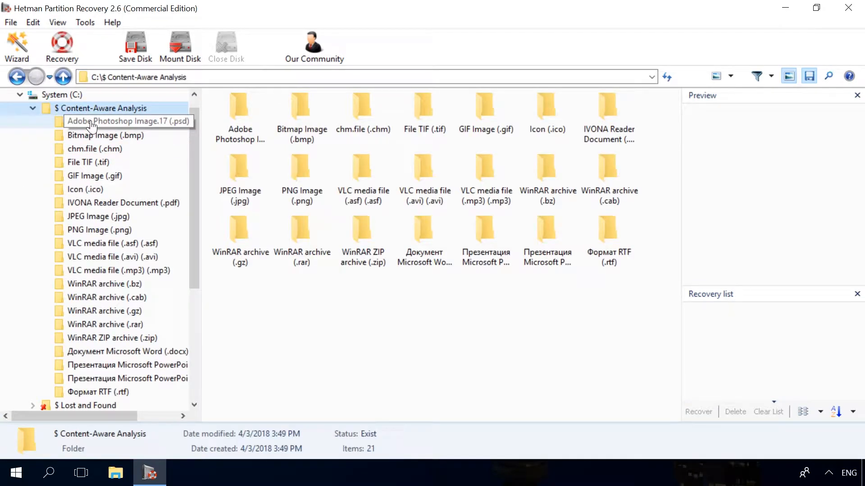